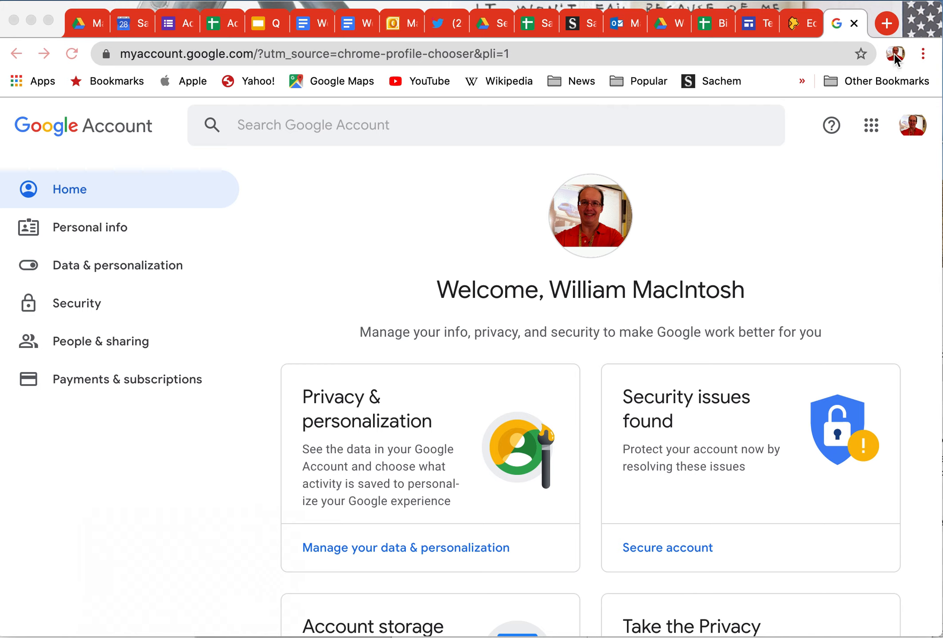
# Step: Switch profiles via the avatar menu back to Person 2 and show its Mac Storage images Drive tab
pyautogui.click(895, 54)
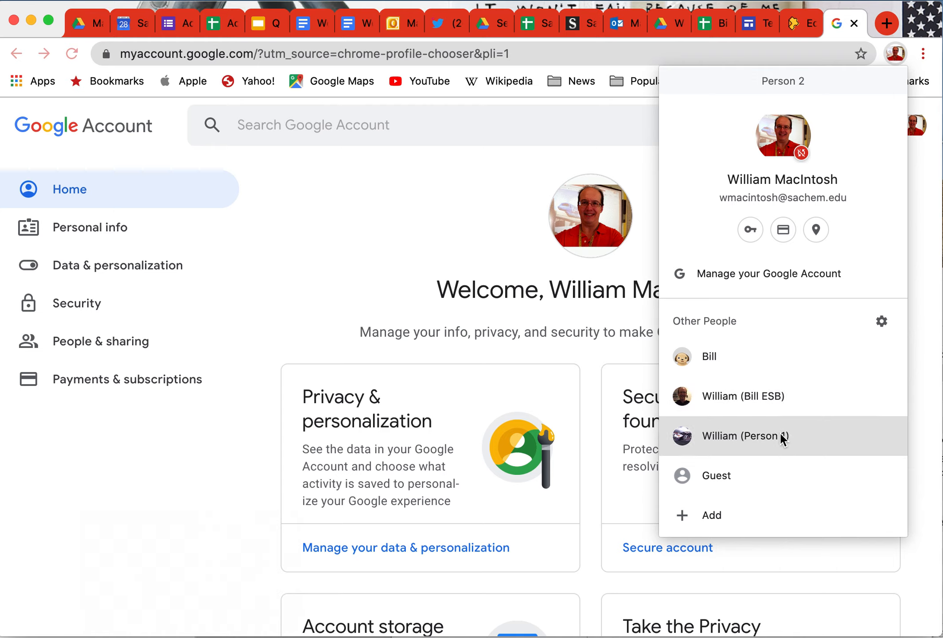
pyautogui.click(714, 394)
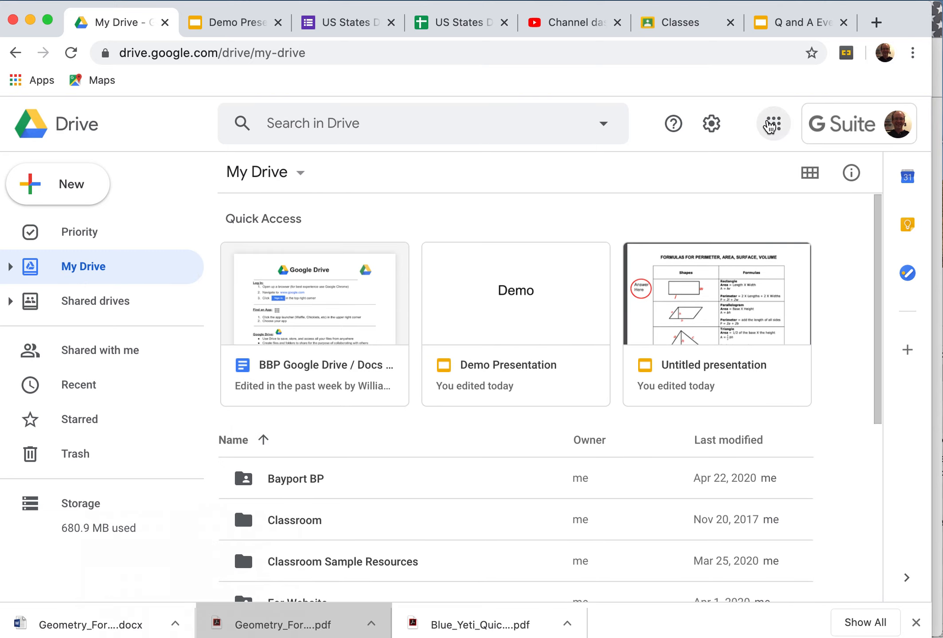
pyautogui.click(884, 54)
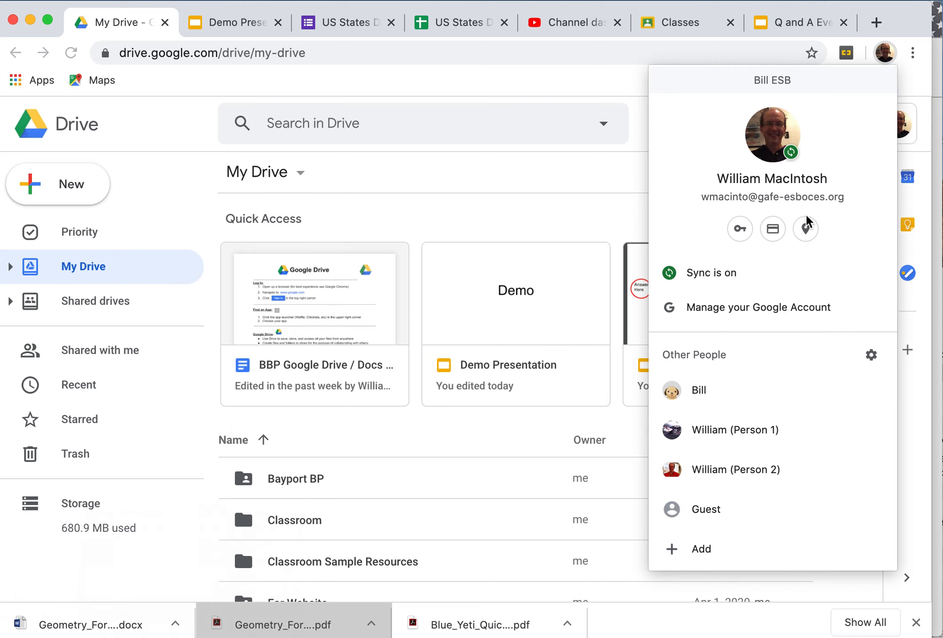
pyautogui.click(705, 470)
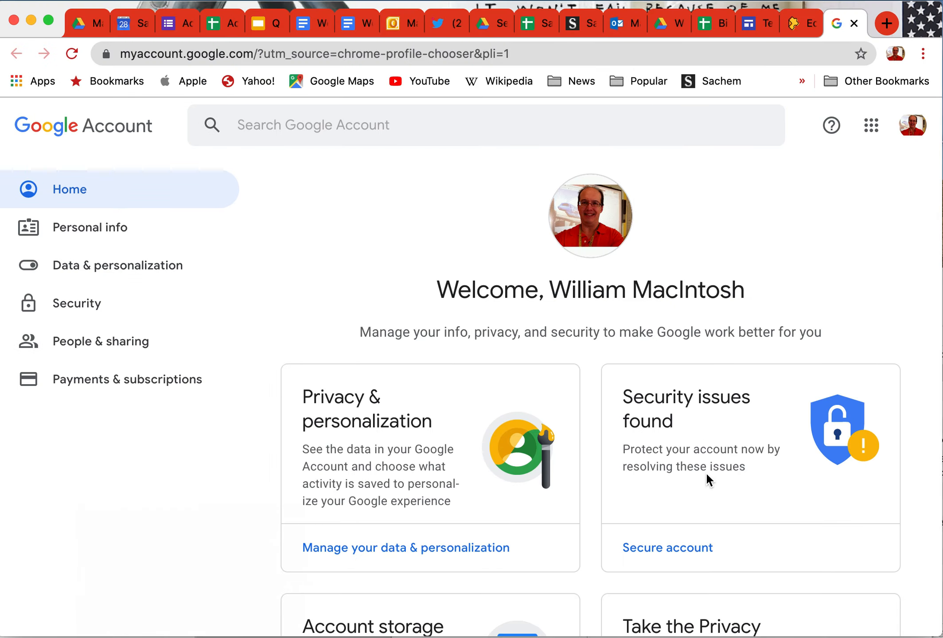
pyautogui.click(86, 25)
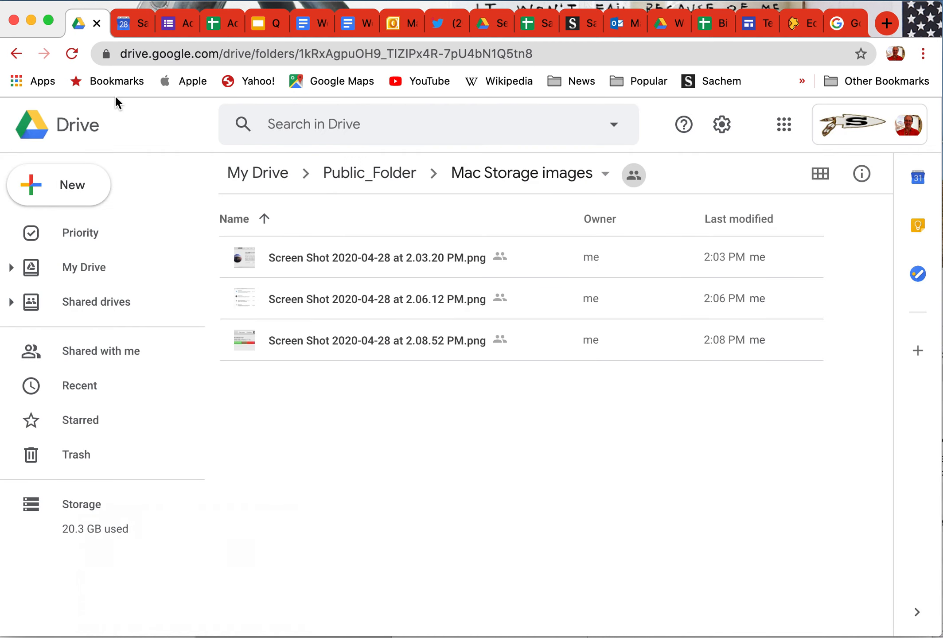
pyautogui.click(80, 269)
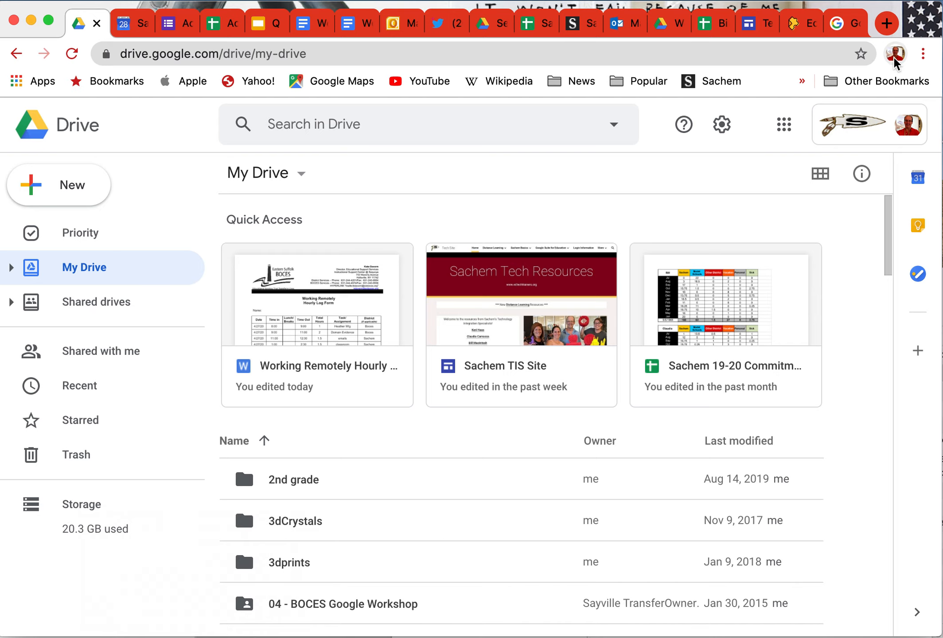
pyautogui.click(894, 62)
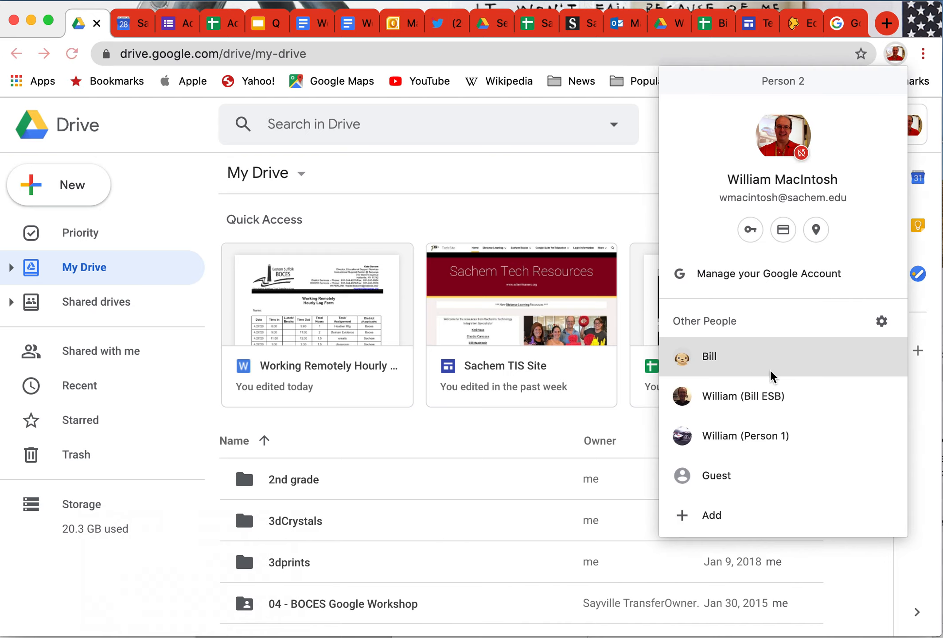
# Step: Add a new Chrome profile named 'BBP Bill' with the corgi avatar
pyautogui.click(758, 517)
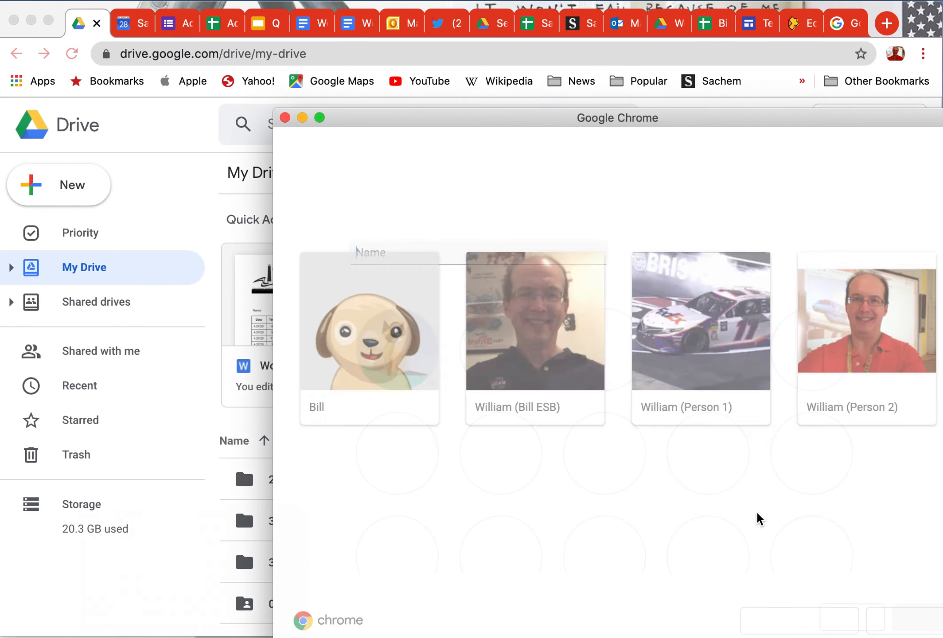
pyautogui.moveTo(730, 118); pyautogui.dragTo(701, 72)
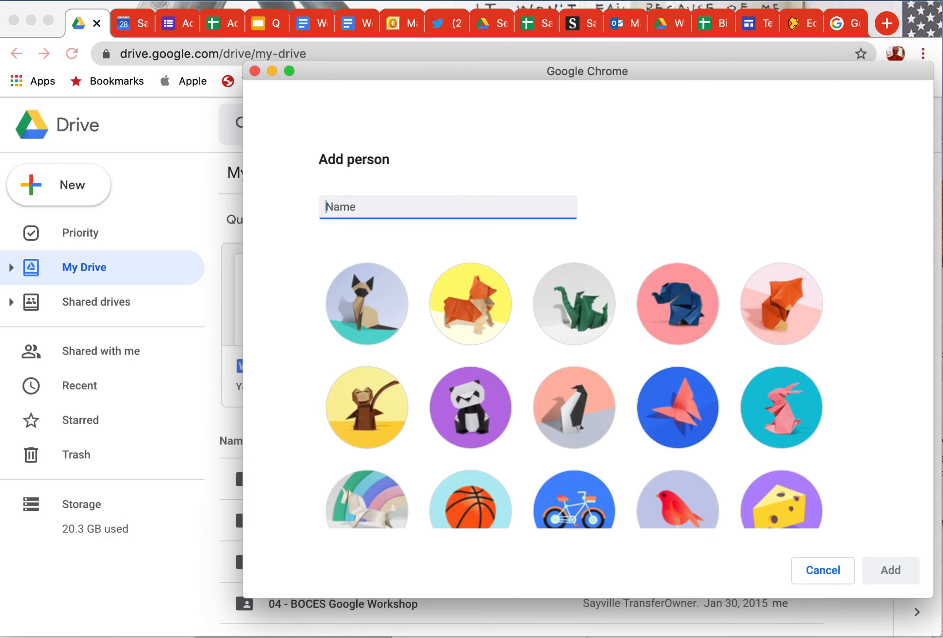
pyautogui.write('BBP ')
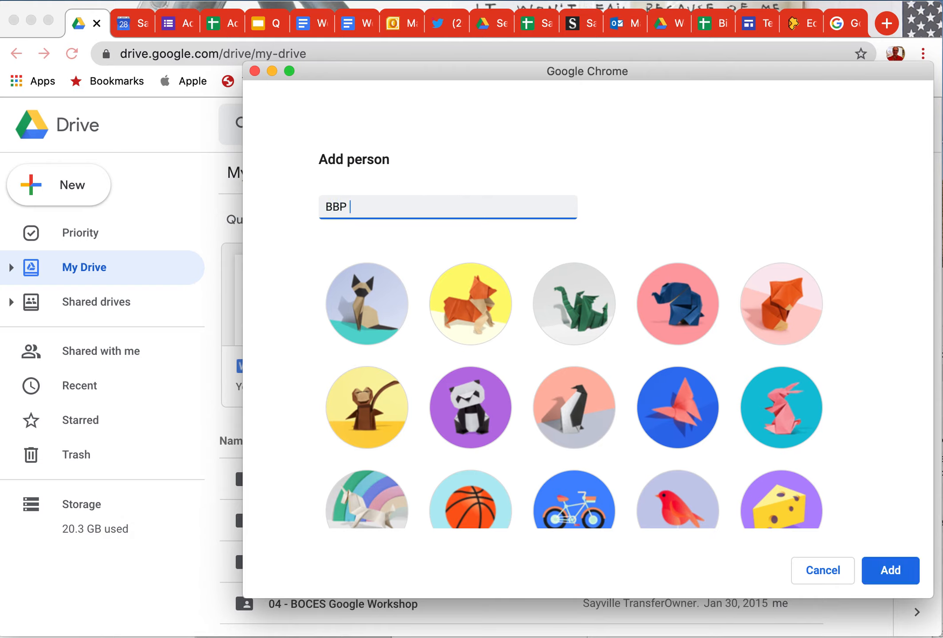
pyautogui.write('Bill')
pyautogui.scroll(-3, 546, 359)
pyautogui.scroll(4, 545, 353)
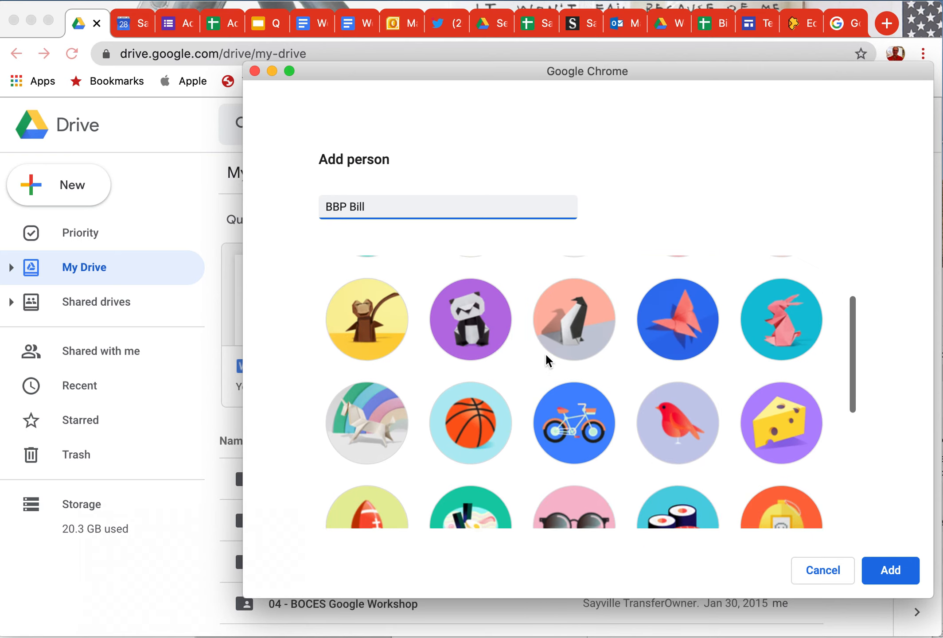
pyautogui.click(485, 319)
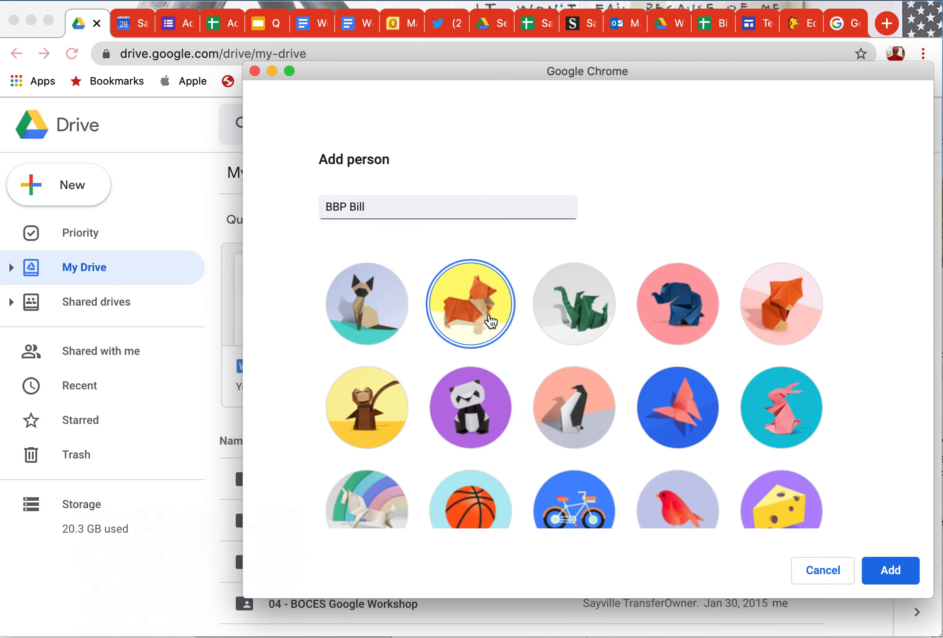
pyautogui.click(889, 570)
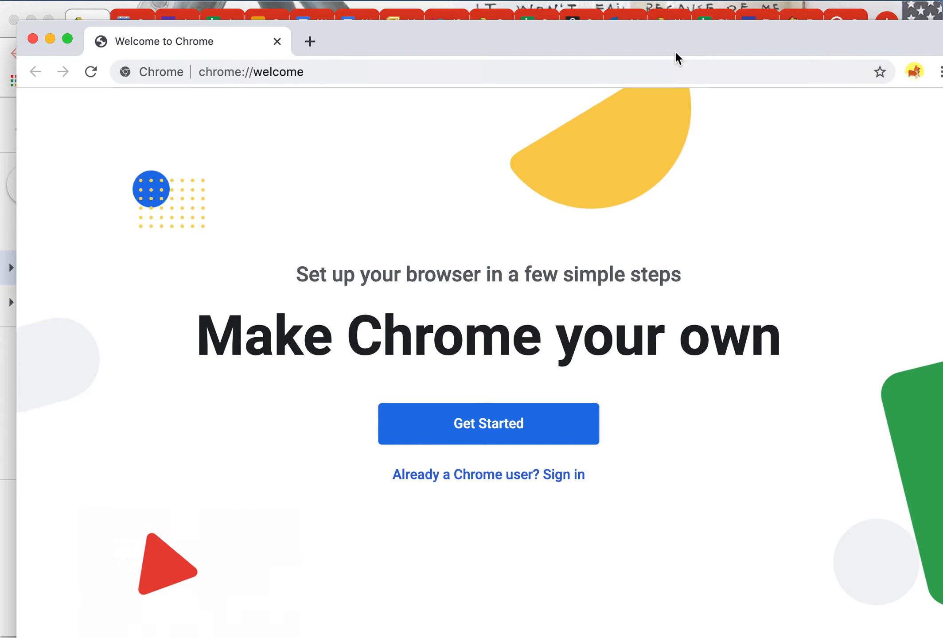
# Step: Sign the BBP Bill profile in with the school account's email address and password
pyautogui.moveTo(673, 40); pyautogui.dragTo(659, 30)
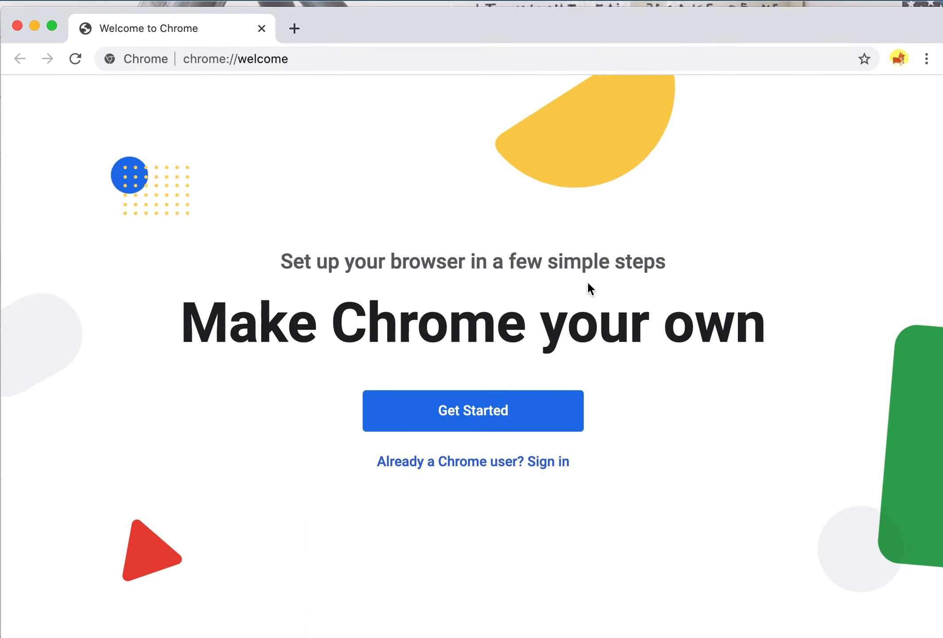
pyautogui.click(538, 460)
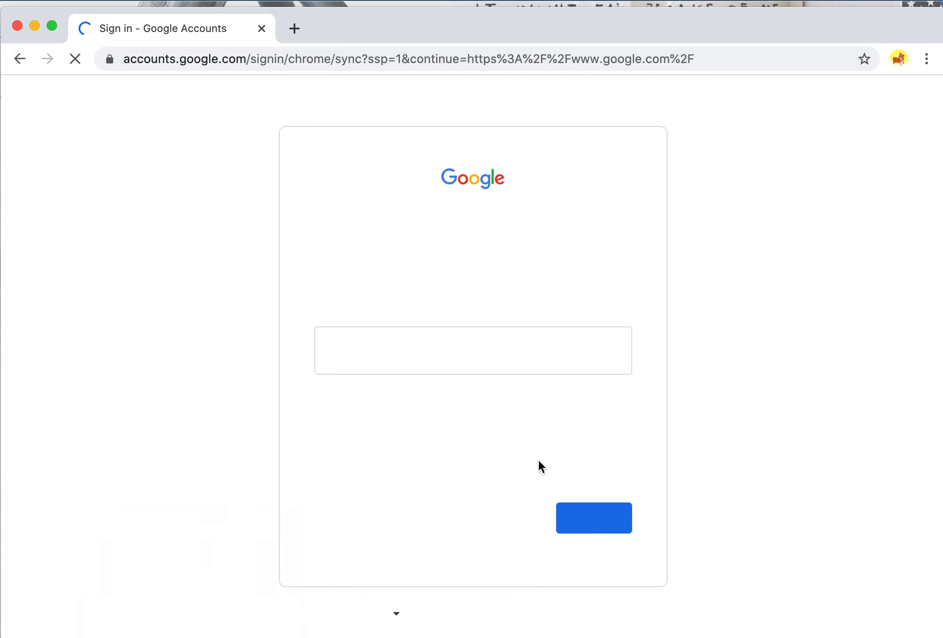
pyautogui.click(429, 350)
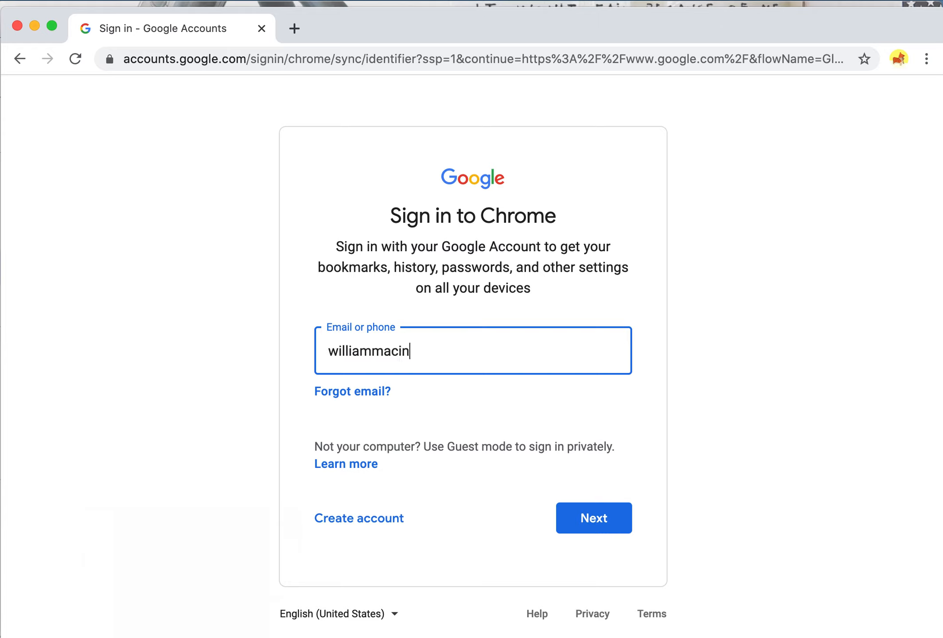
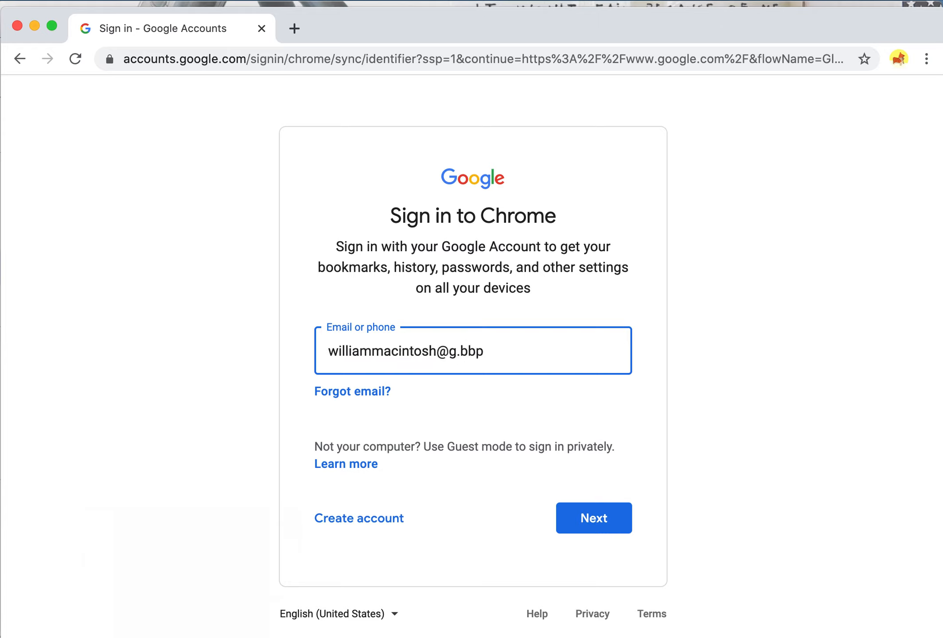
pyautogui.click(594, 518)
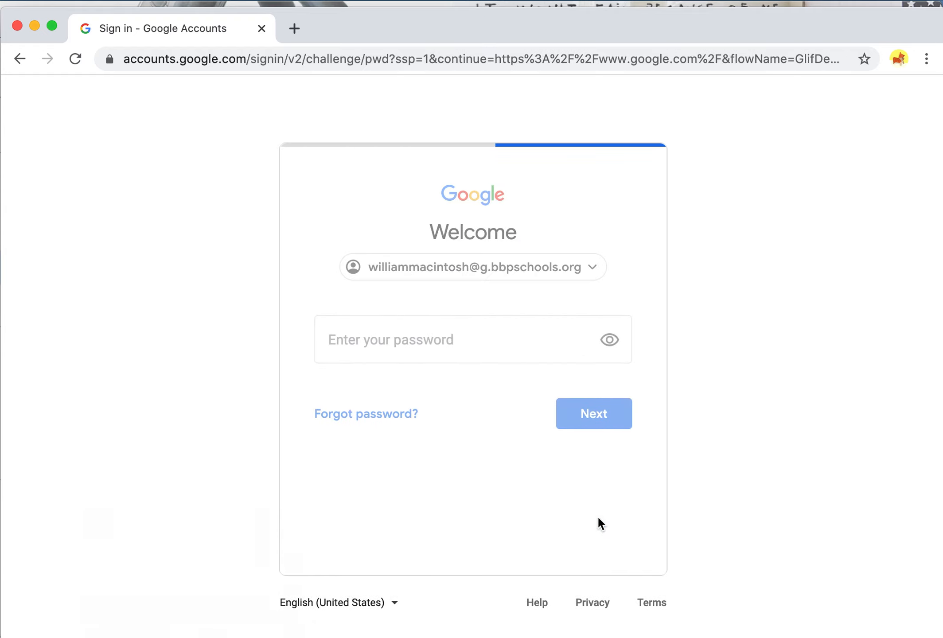
pyautogui.write('••••••')
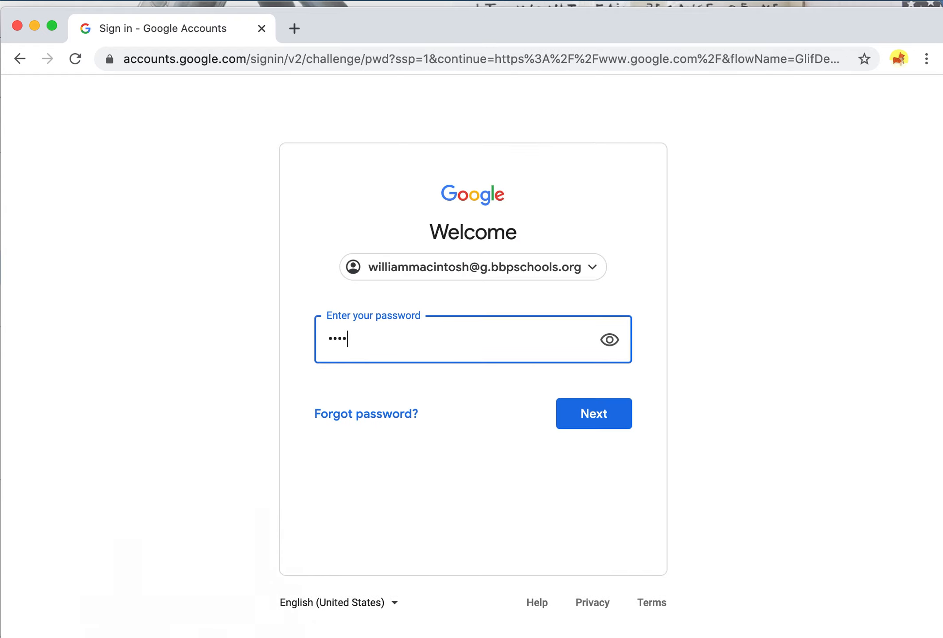
pyautogui.write('••')
pyautogui.click(596, 407)
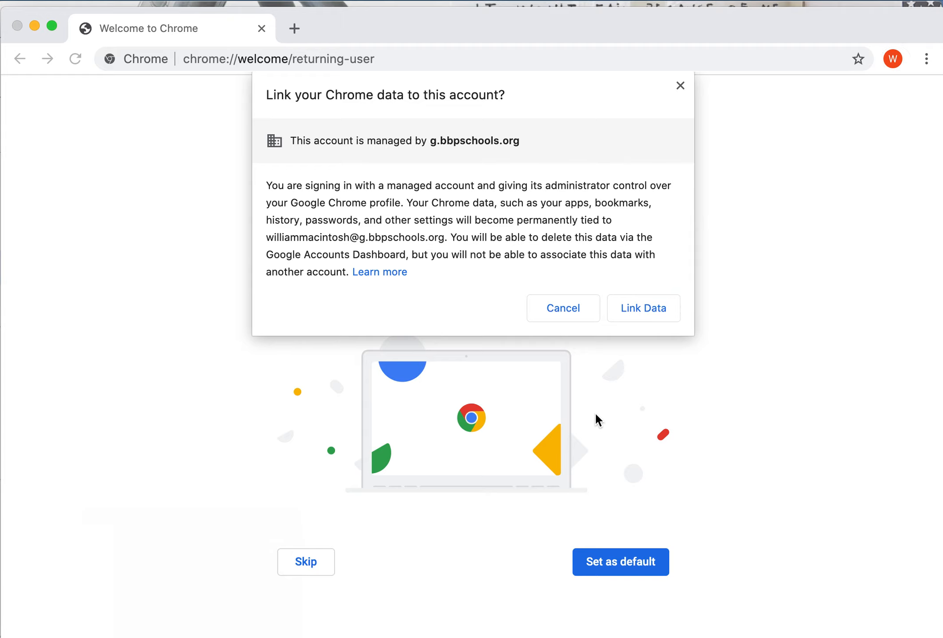
# Step: Link the profile's Chrome data to the school account and accept turning on sync
pyautogui.click(642, 310)
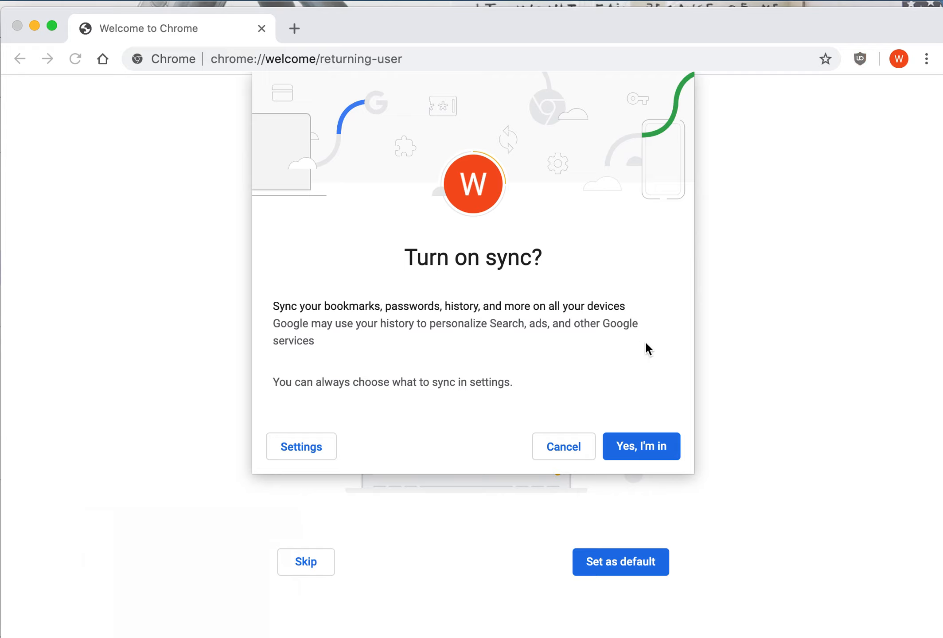
pyautogui.click(641, 446)
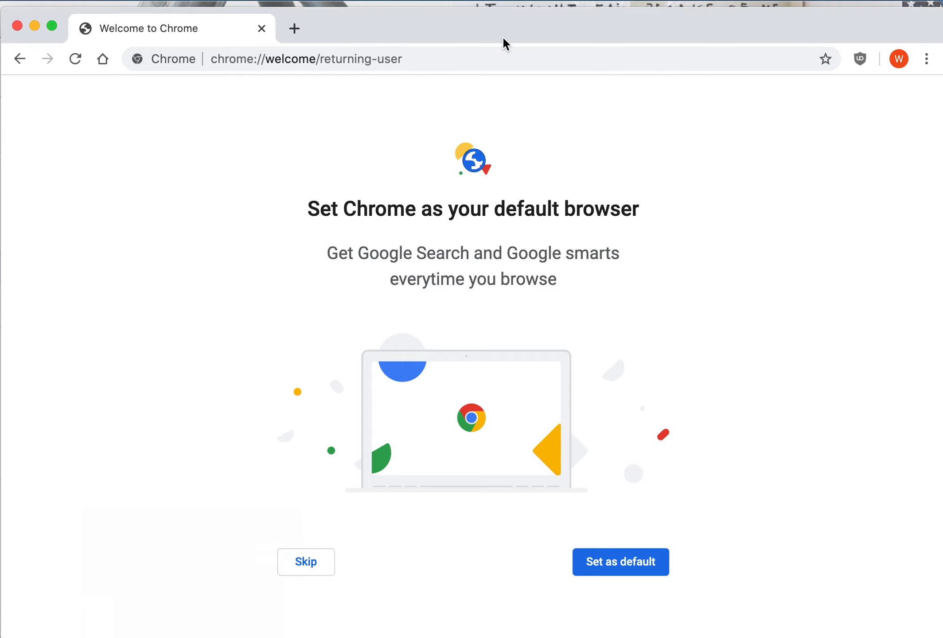
pyautogui.moveTo(499, 30); pyautogui.dragTo(497, 29)
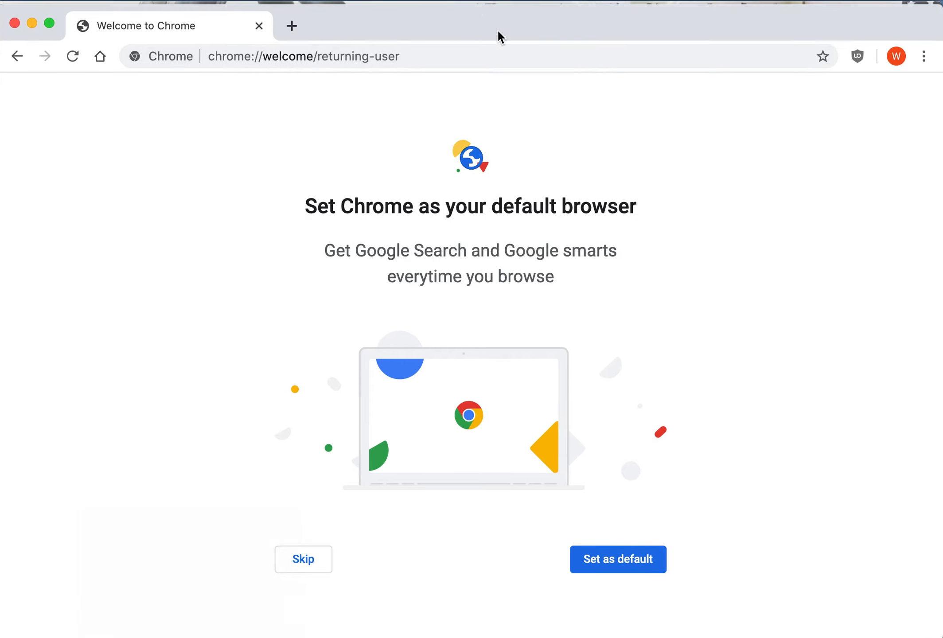
pyautogui.click(895, 58)
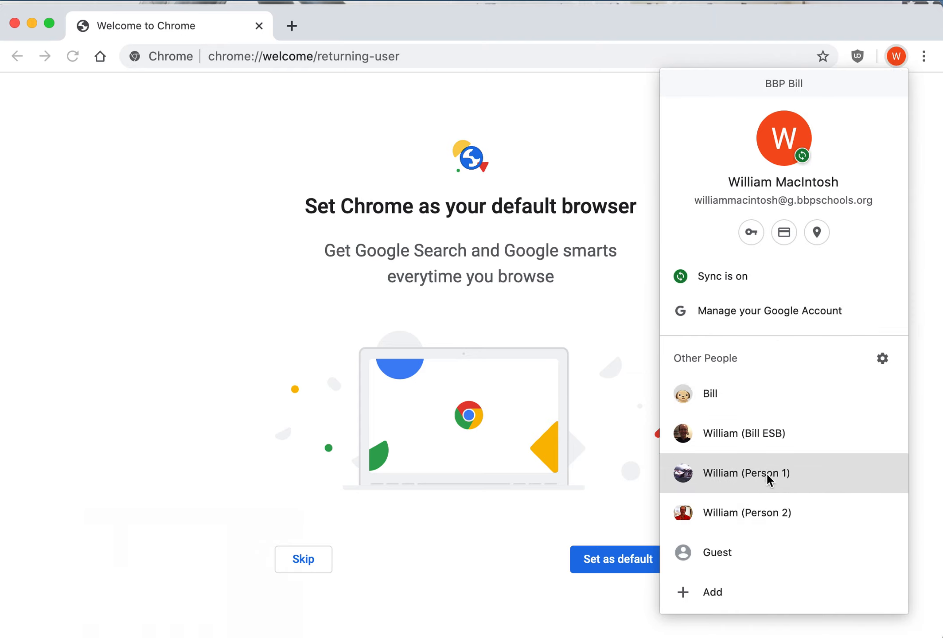
pyautogui.click(744, 433)
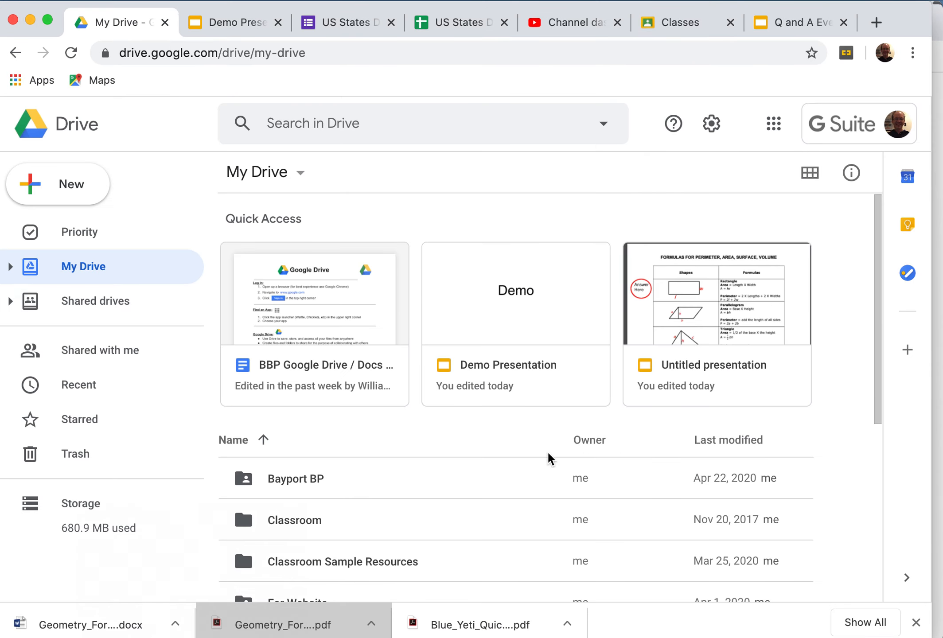
pyautogui.click(882, 53)
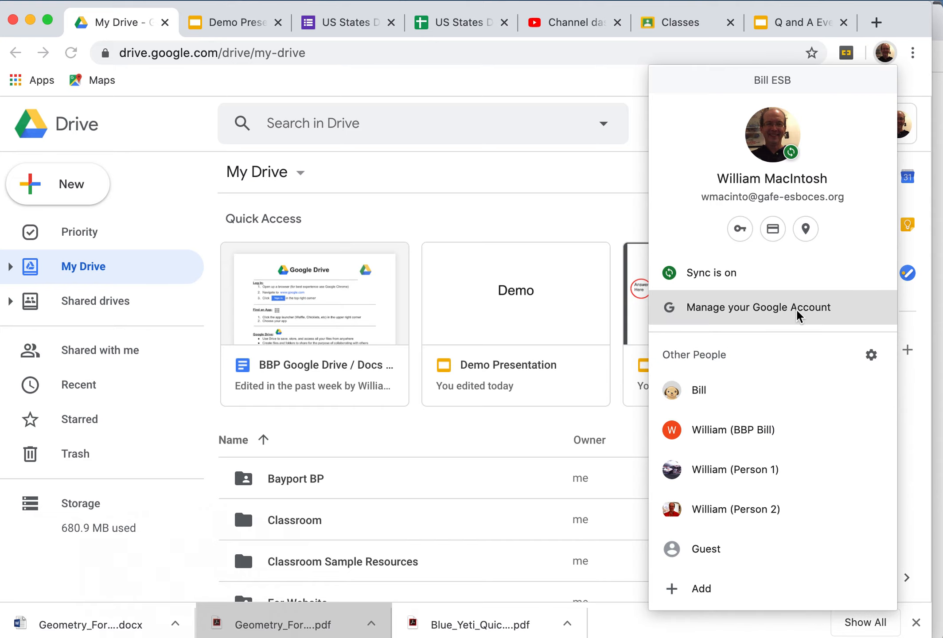
pyautogui.click(758, 429)
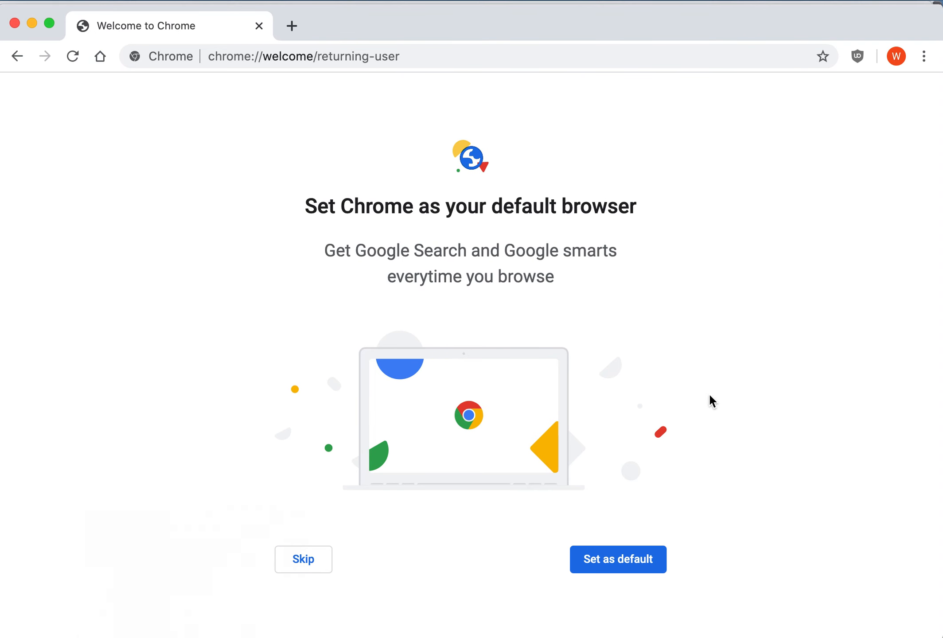
pyautogui.click(408, 54)
# Step: Load drive.google.com in the new profile, then launch Classroom from the Google apps launcher
pyautogui.write('dr')
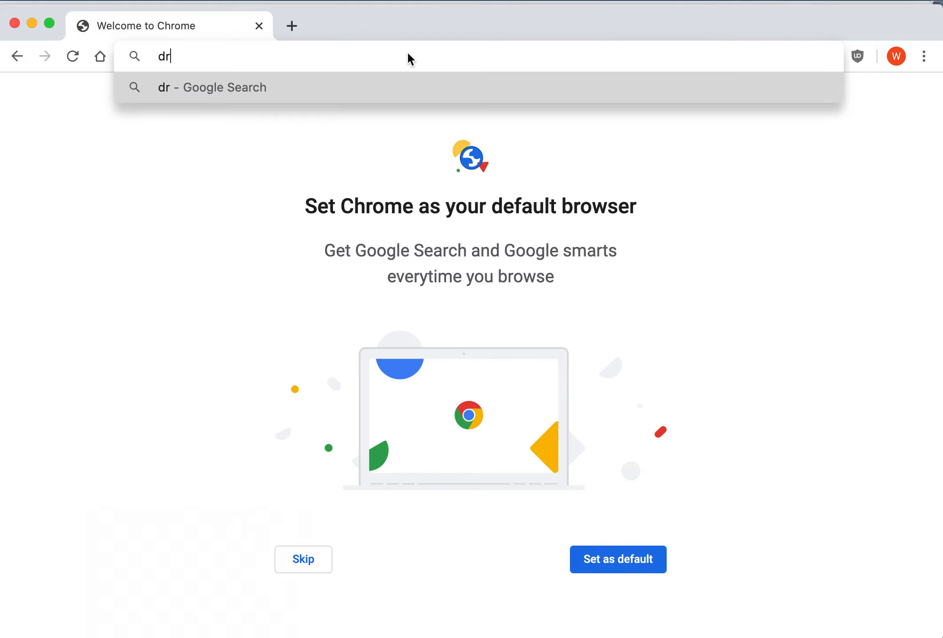
pyautogui.write('ive.google.com')
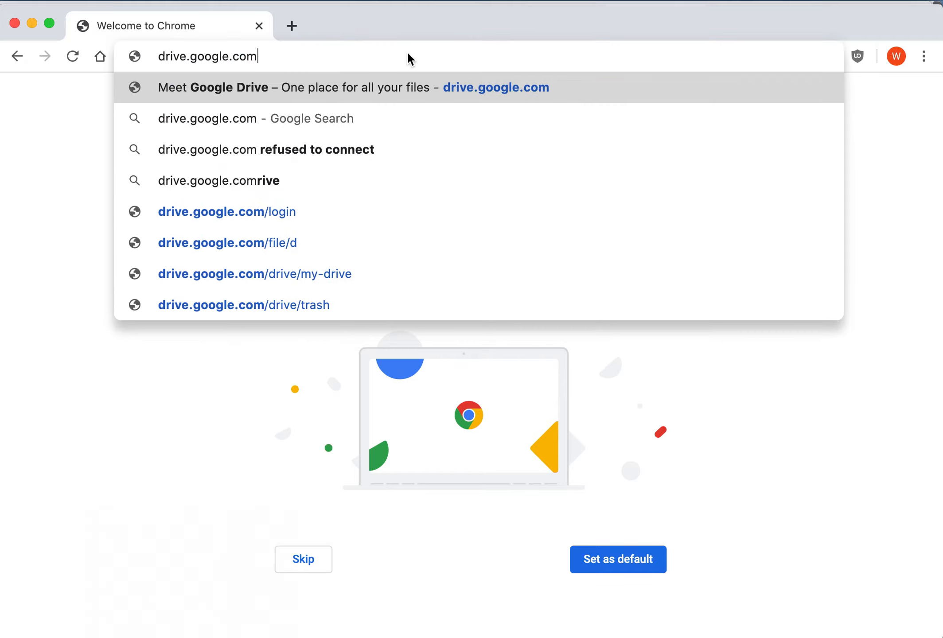
pyautogui.press('Return')
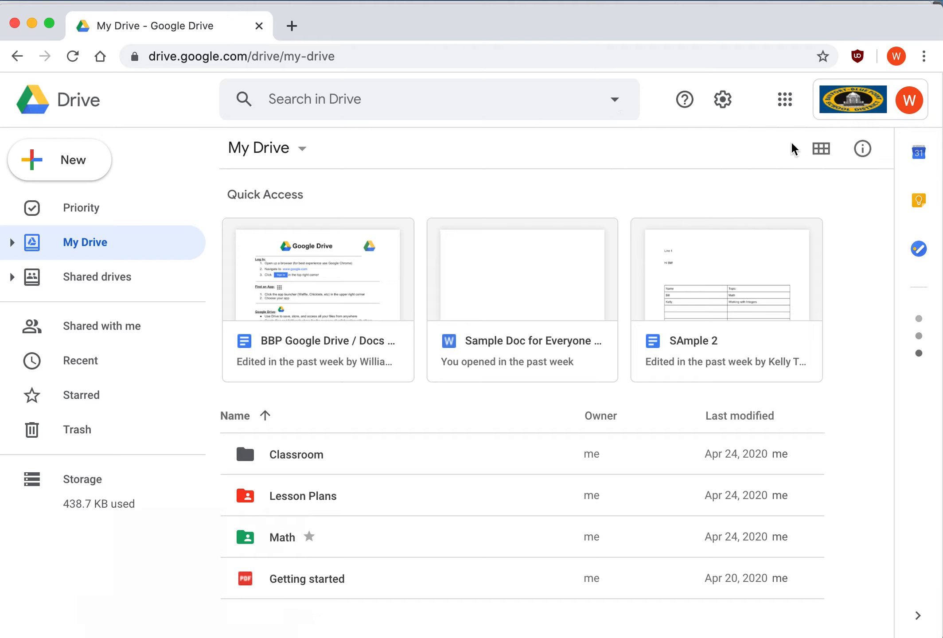
pyautogui.click(793, 113)
pyautogui.click(718, 257)
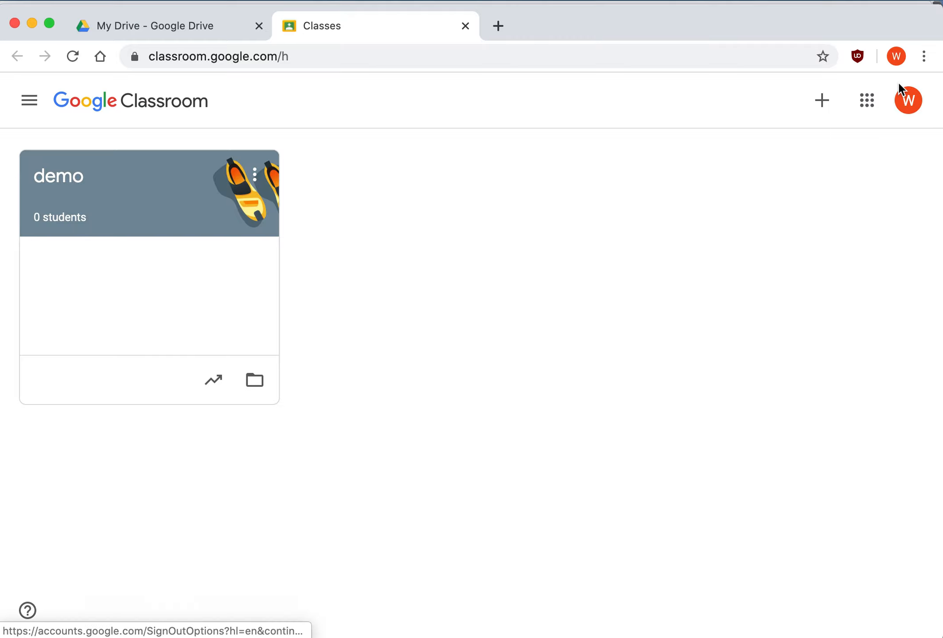
# Step: Open Chrome's Manage People window listing all five profiles, including BBP Bill
pyautogui.click(891, 58)
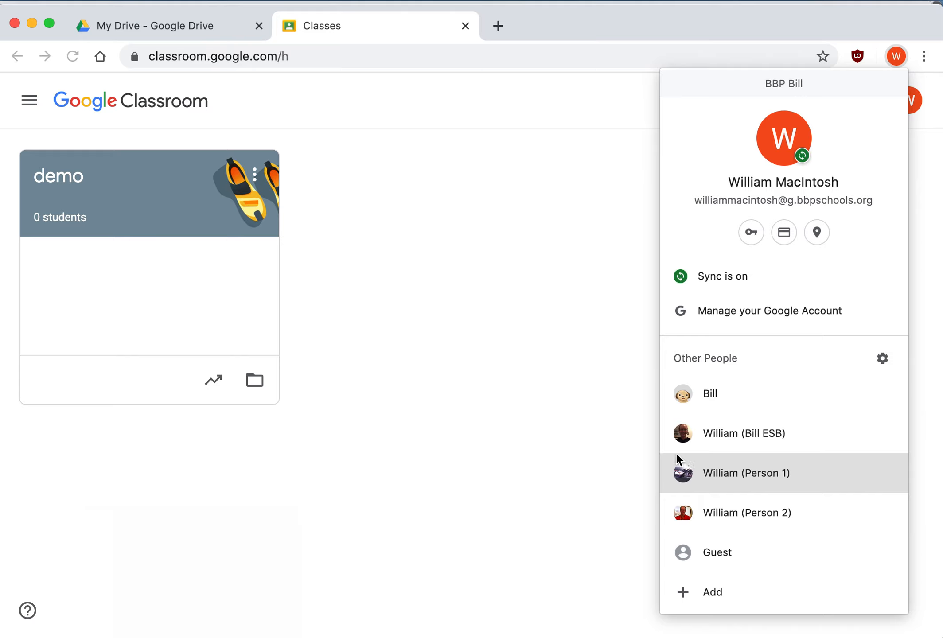
pyautogui.click(575, 416)
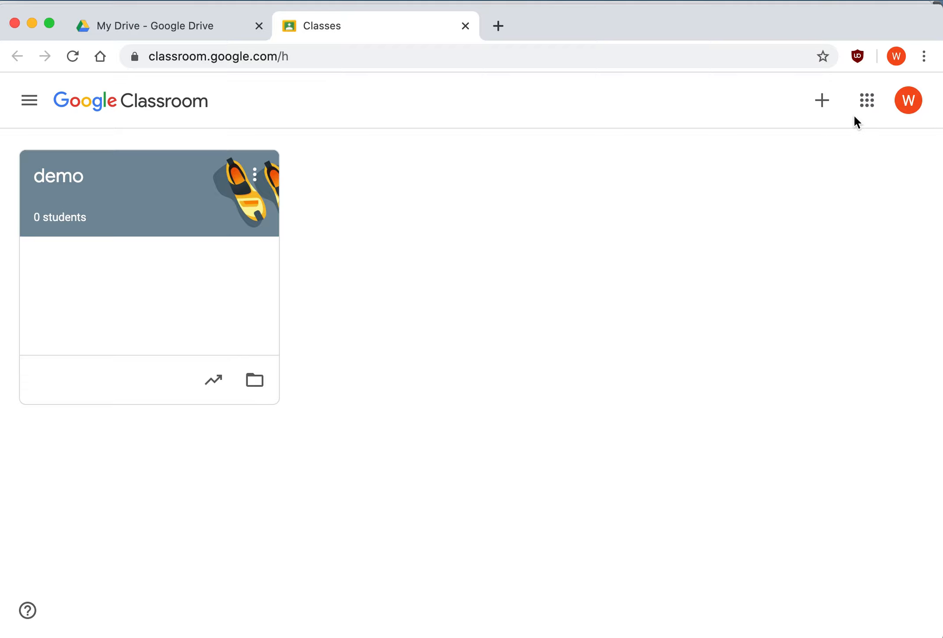
pyautogui.click(895, 57)
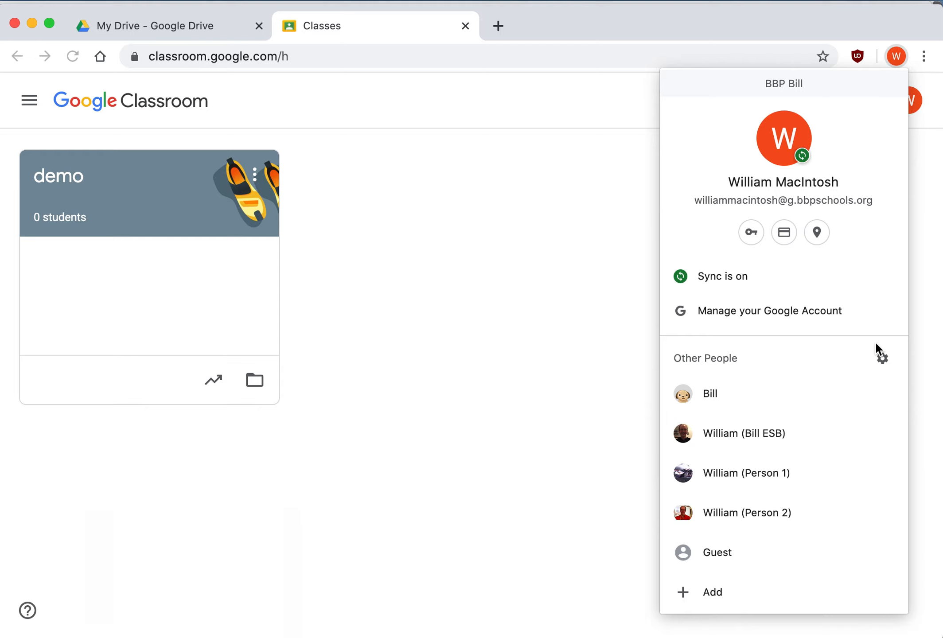
pyautogui.click(881, 358)
pyautogui.moveTo(704, 121); pyautogui.dragTo(625, 79)
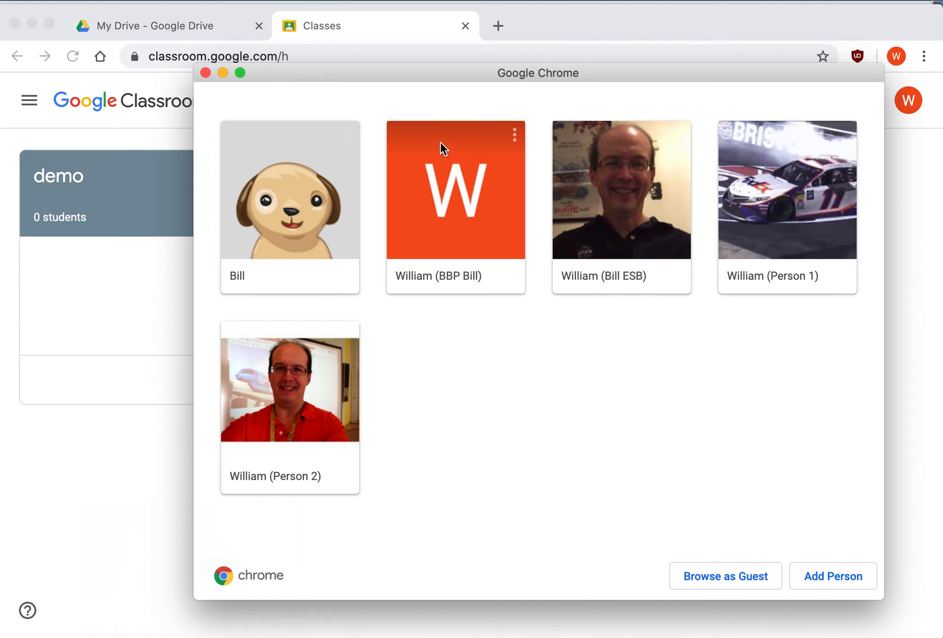
# Step: Remove the BBP Bill profile from the people manager and confirm the deletion
pyautogui.click(516, 137)
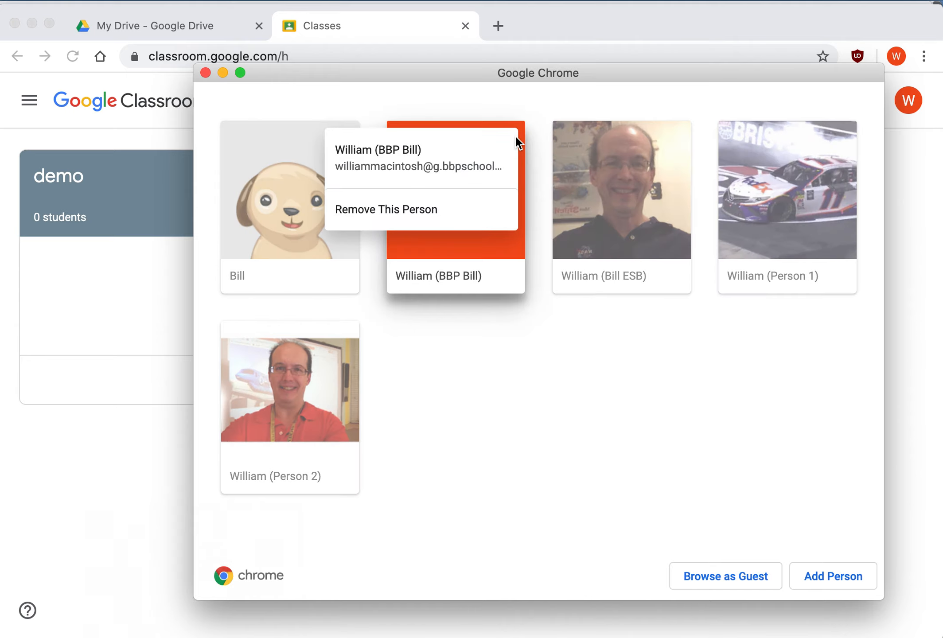
pyautogui.click(440, 212)
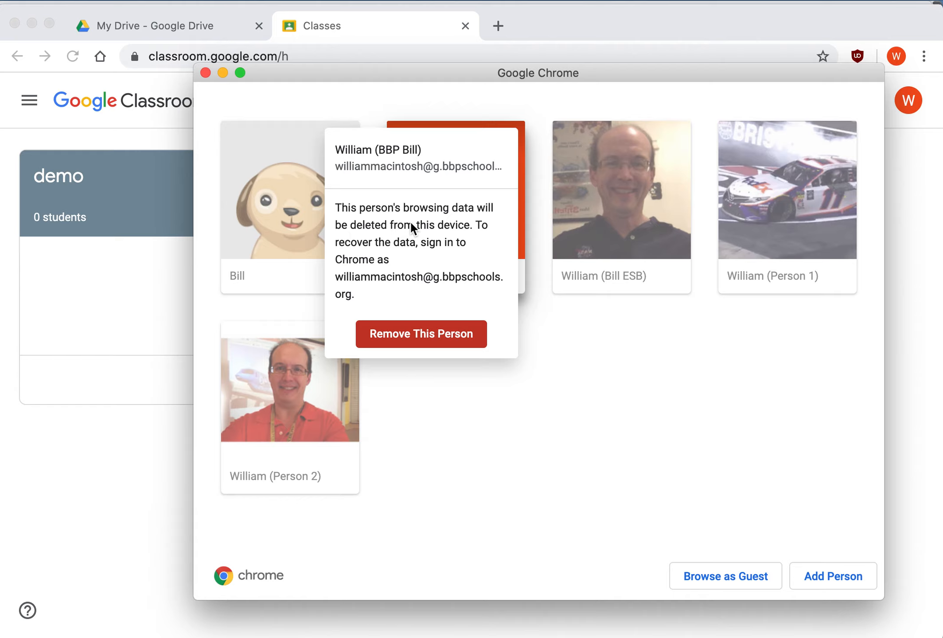
pyautogui.click(423, 339)
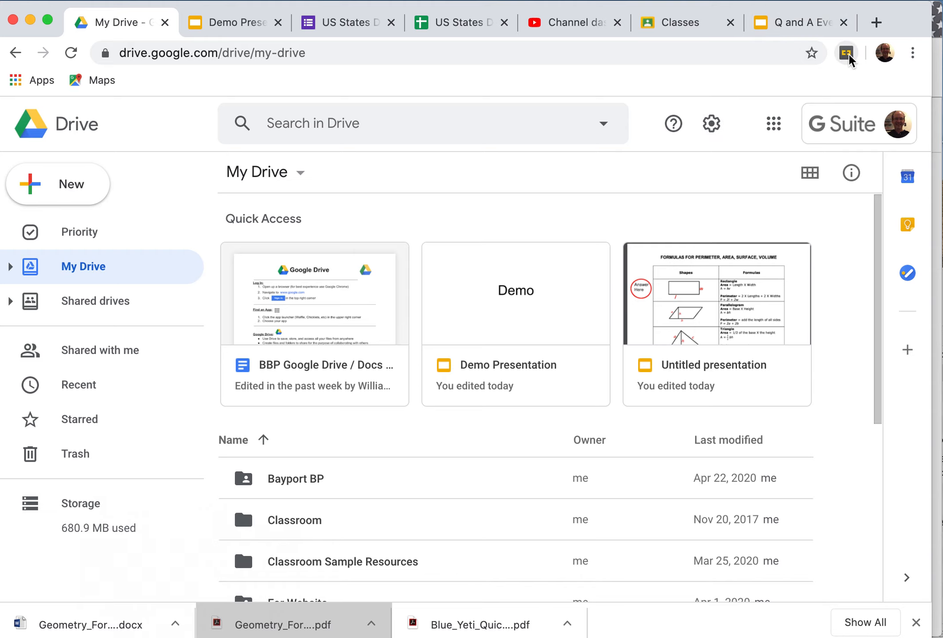
pyautogui.click(884, 56)
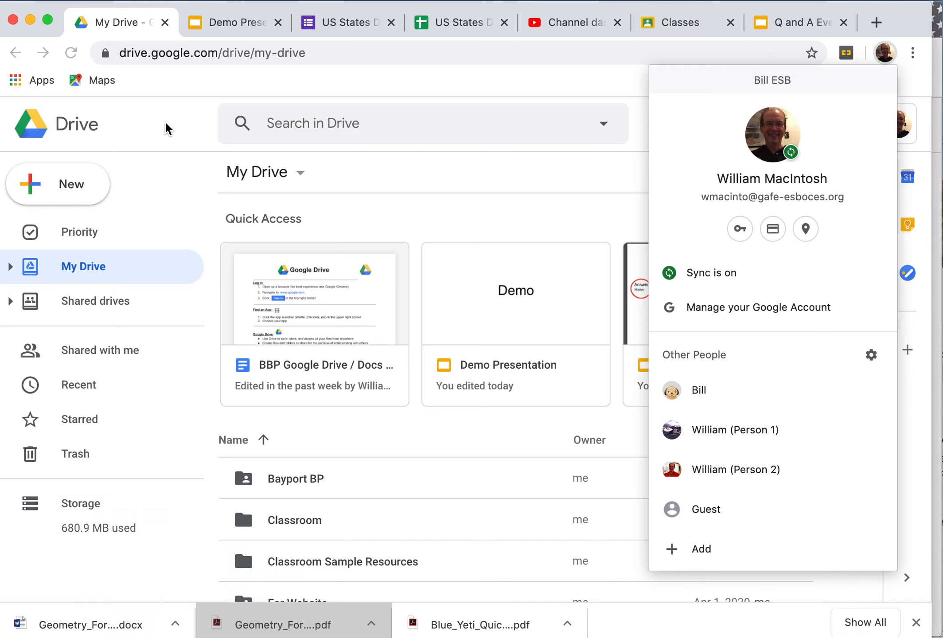
pyautogui.click(891, 56)
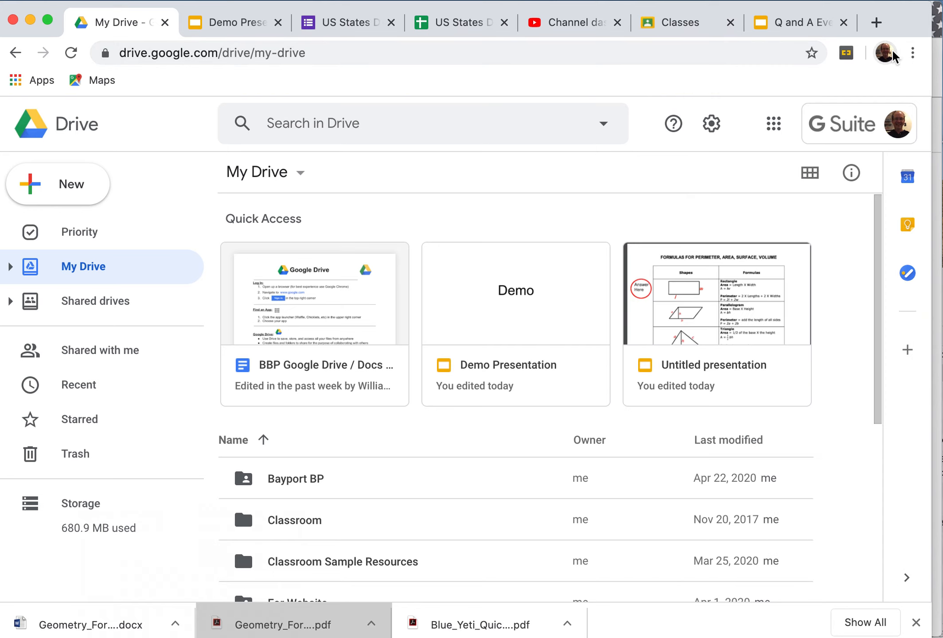